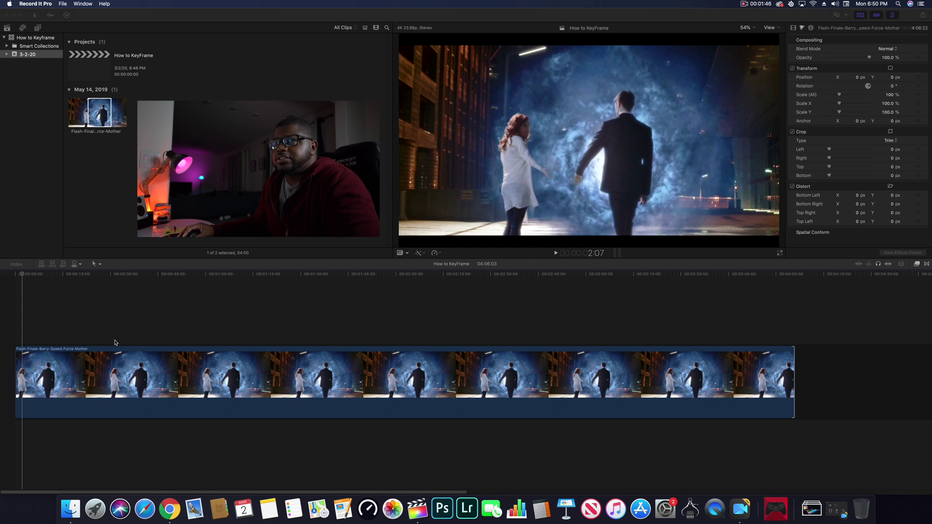
# - Select the clip, trial-enlarge Scale (All), reset it to 100%, and return to the clip start
pyautogui.click(37, 413)
pyautogui.click(46, 384)
pyautogui.moveTo(833, 103)
pyautogui.moveTo(840, 98); pyautogui.dragTo(845, 96)
pyautogui.click(924, 94)
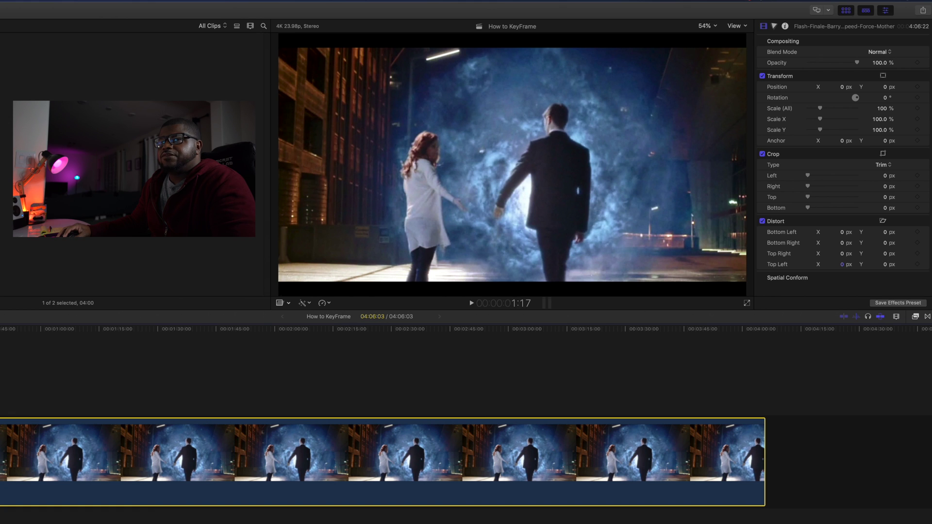
pyautogui.press('Home')
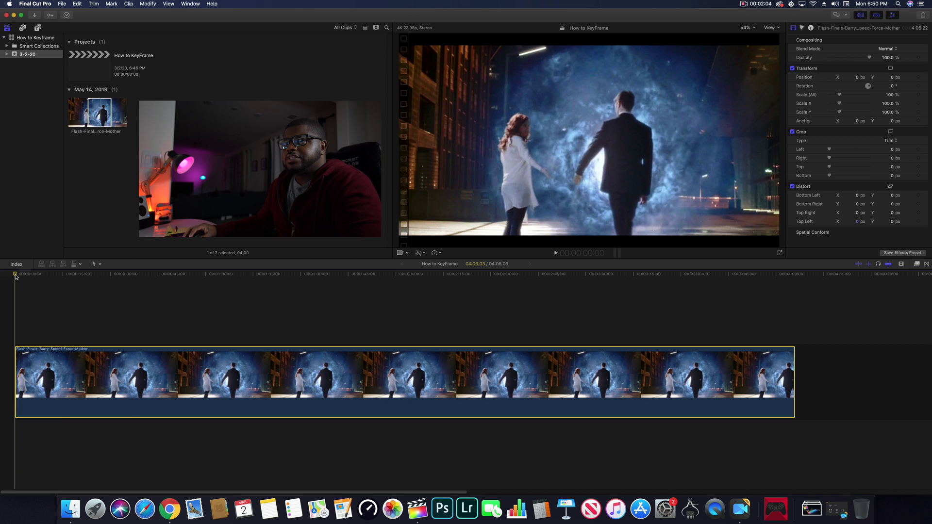
pyautogui.moveTo(18, 275)
pyautogui.mouseDown()
pyautogui.moveTo(61, 274)
pyautogui.moveTo(15, 275)
pyautogui.mouseUp()
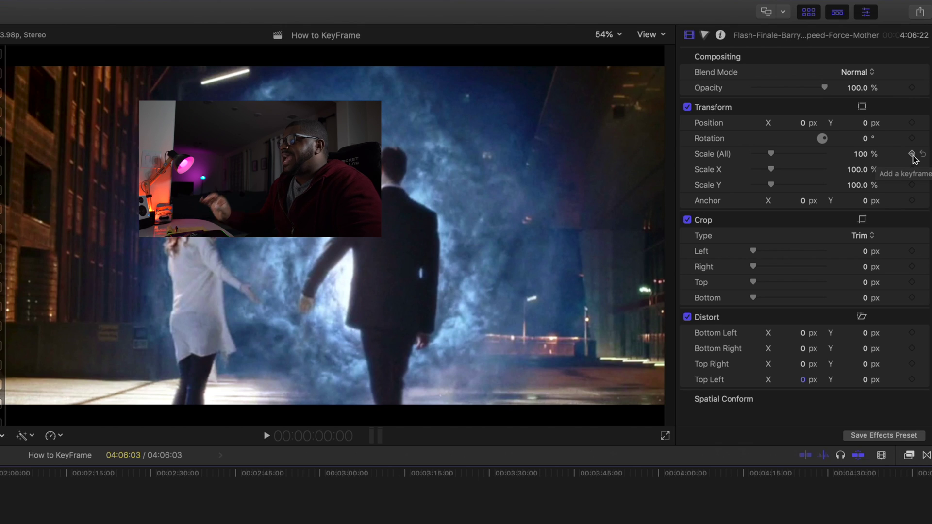
# - Add 100% keyframes for Scale (All), Scale X and Scale Y at the clip's first frame
pyautogui.click(912, 154)
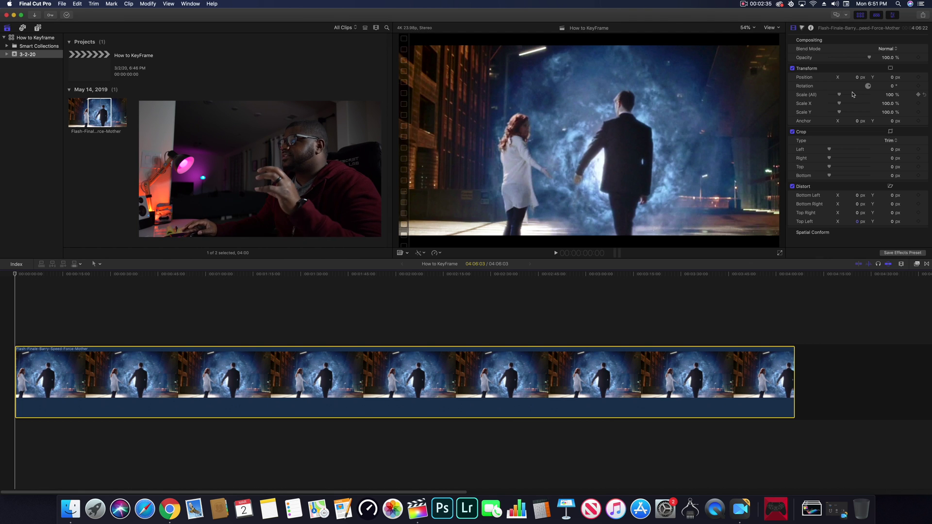
pyautogui.click(919, 95)
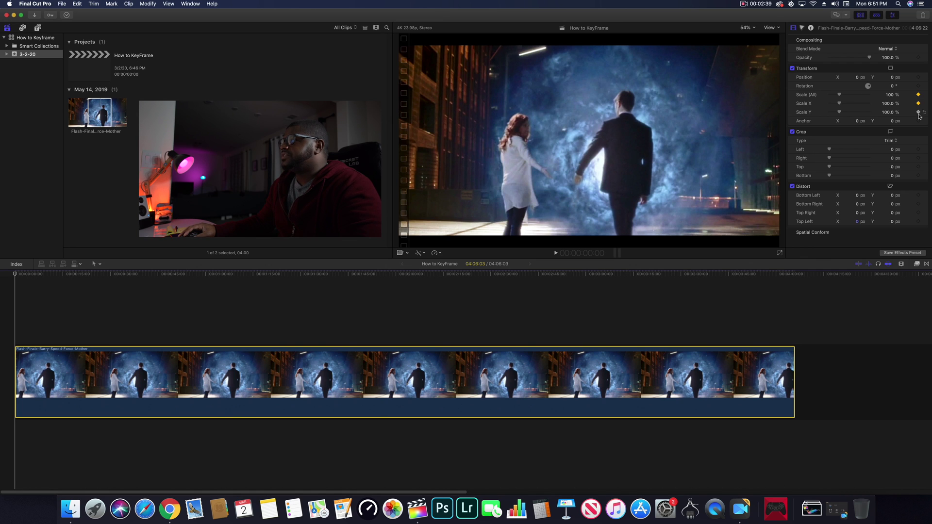
pyautogui.click(918, 112)
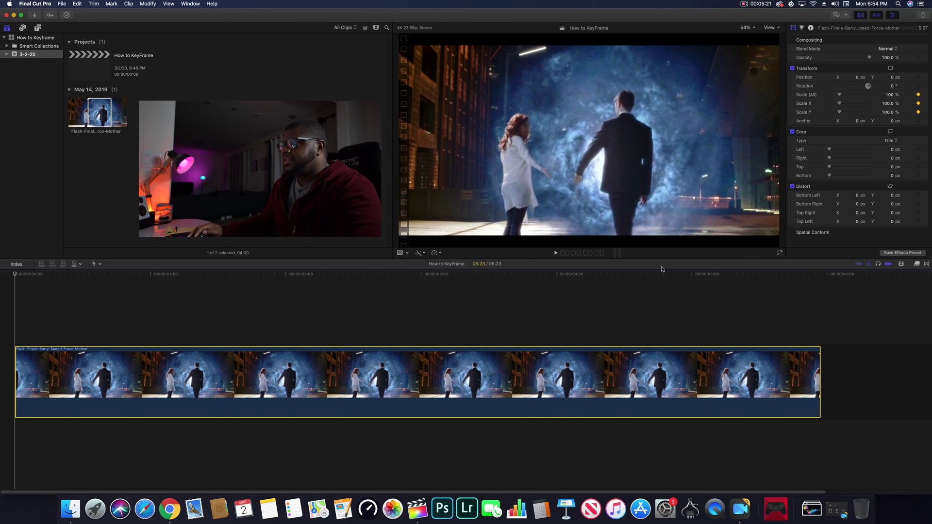
# - At the clip's last frame set Scale (All) to 125%, then play the zoom from the start
pyautogui.click(825, 272)
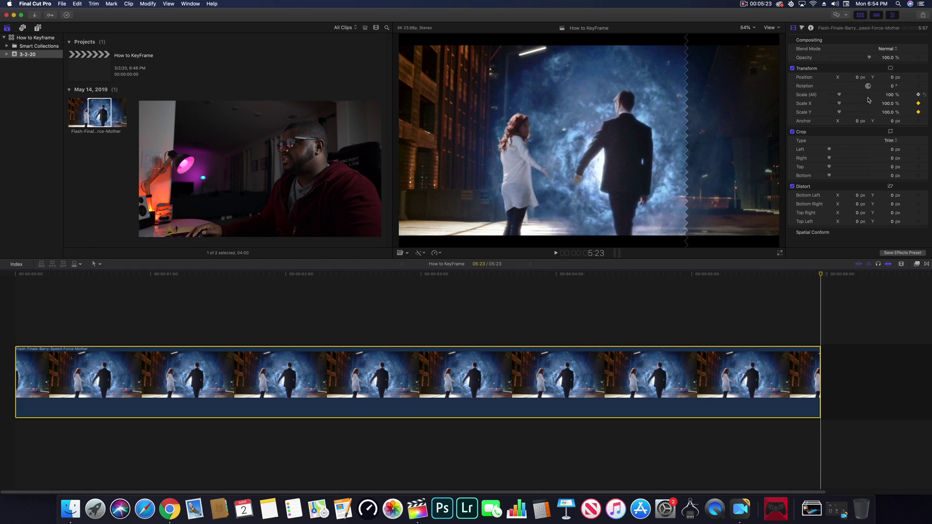
pyautogui.moveTo(843, 97); pyautogui.dragTo(841, 96)
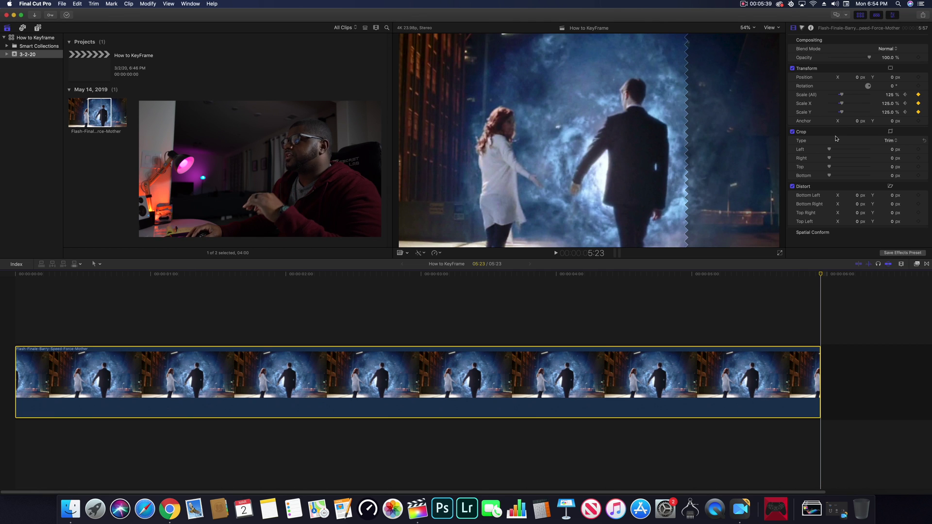
pyautogui.click(818, 276)
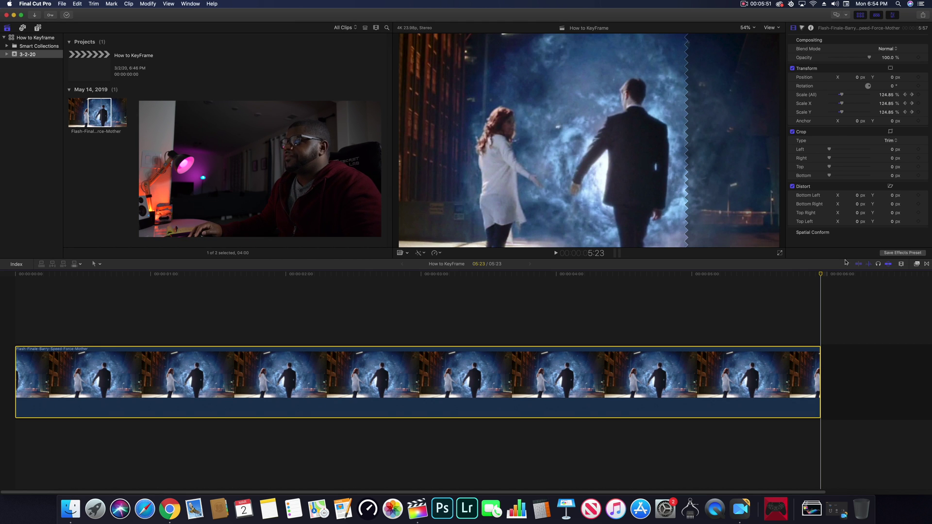
pyautogui.press('Home')
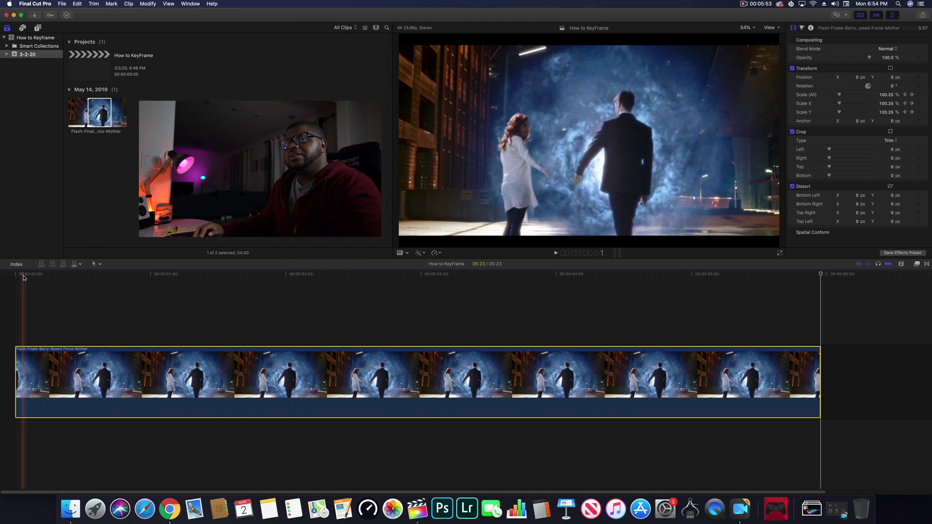
pyautogui.press('space')
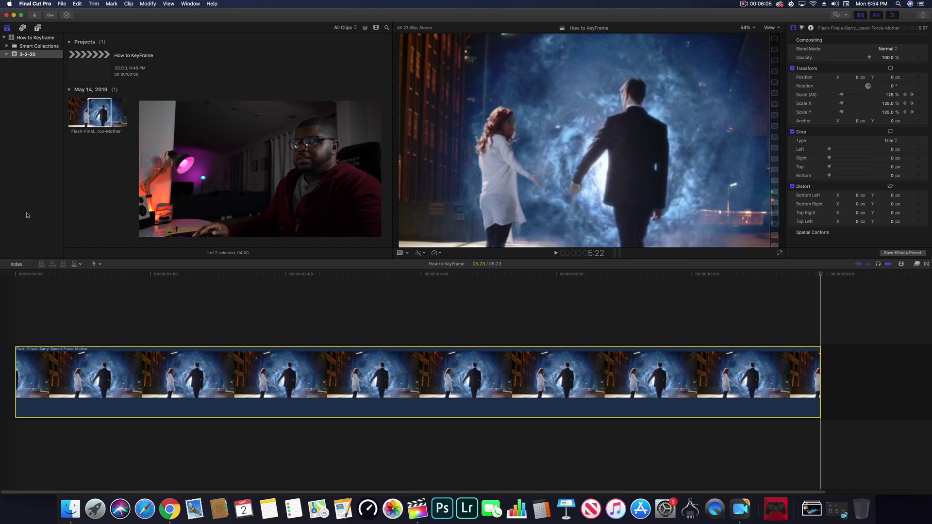
# - Add a Position keyframe at 0 px at the clip's start
pyautogui.click(14, 274)
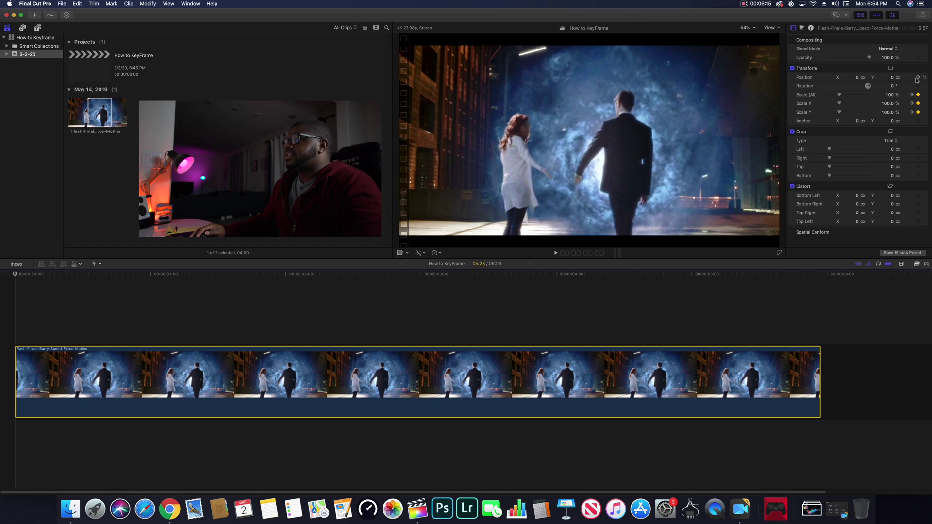
pyautogui.click(858, 77)
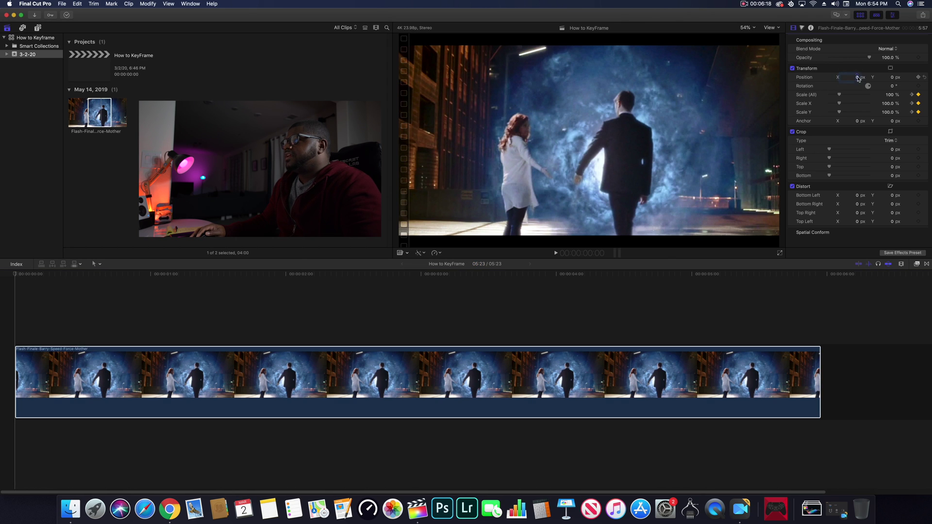
pyautogui.click(918, 78)
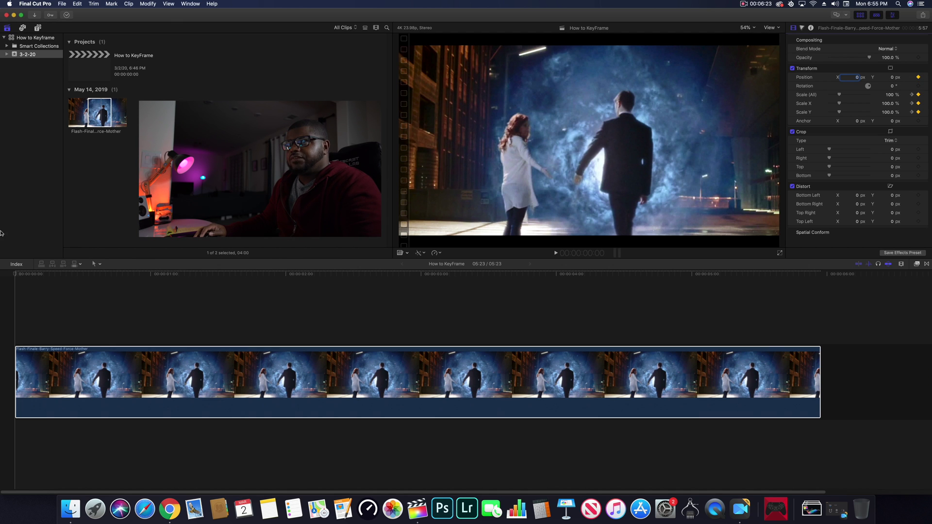
# - At the clip's end, drag Position X to -623 px to pan the image left
pyautogui.click(821, 274)
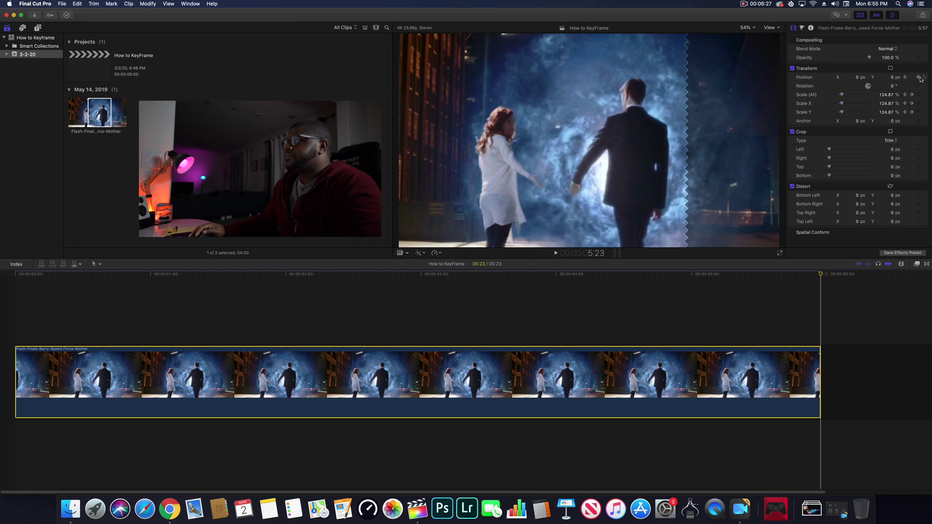
pyautogui.click(858, 79)
pyautogui.moveTo(859, 79); pyautogui.dragTo(782, 79)
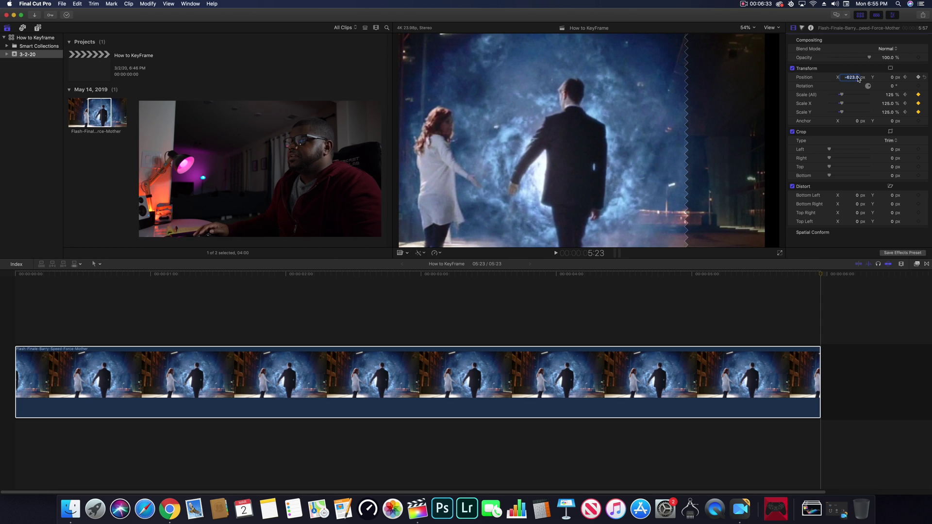
pyautogui.press('Home')
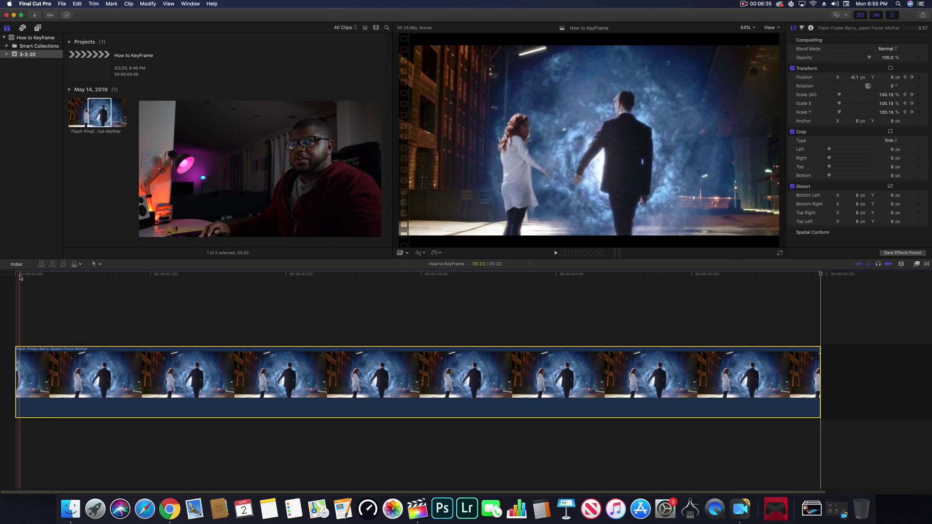
# - Preview the zoom-and-pan, check its start and end values, then show the Video Animation editor
pyautogui.press('space')
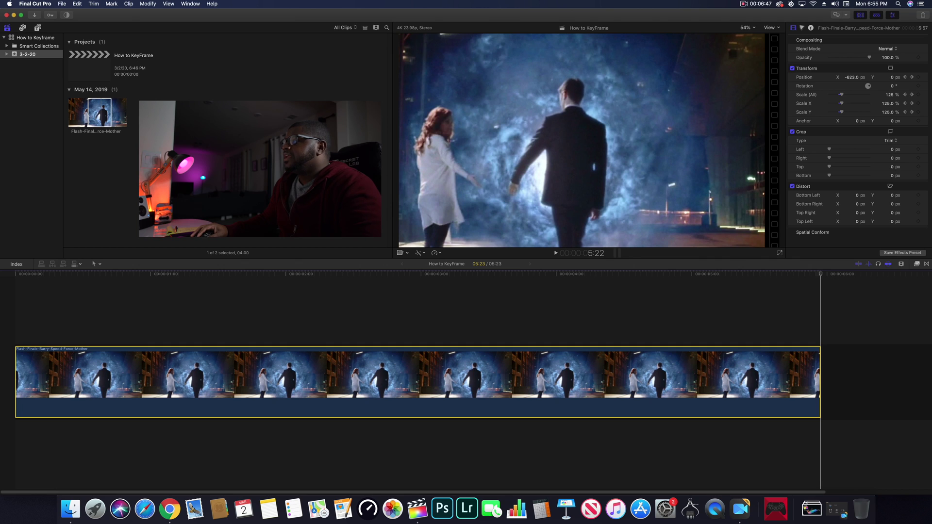
pyautogui.press('Left')
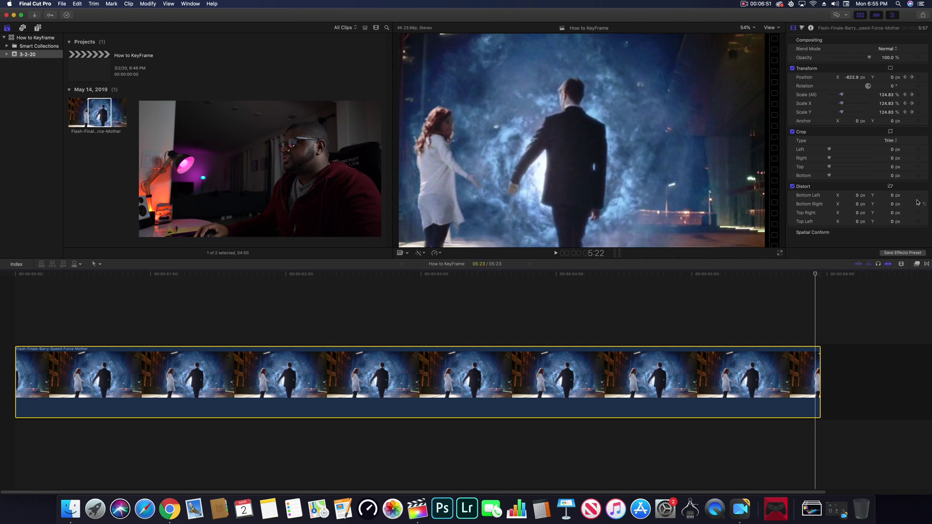
pyautogui.click(919, 149)
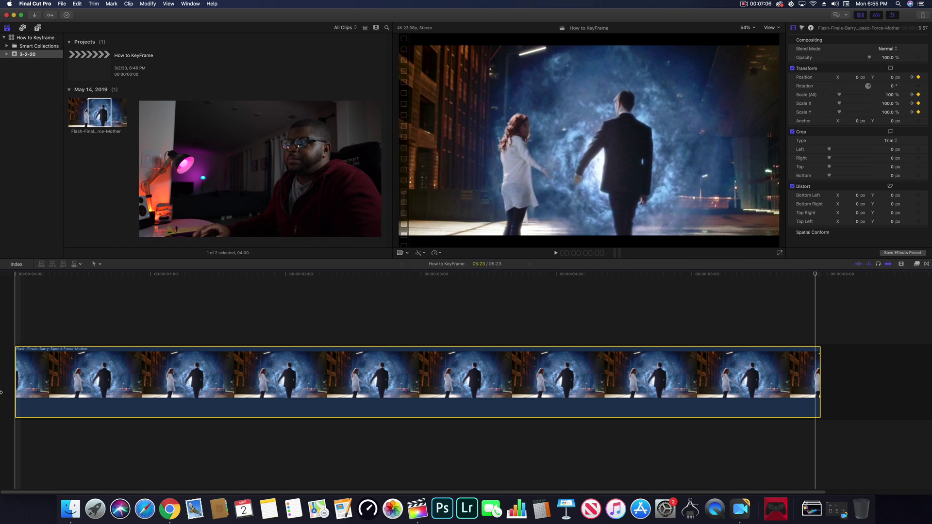
pyautogui.click(15, 276)
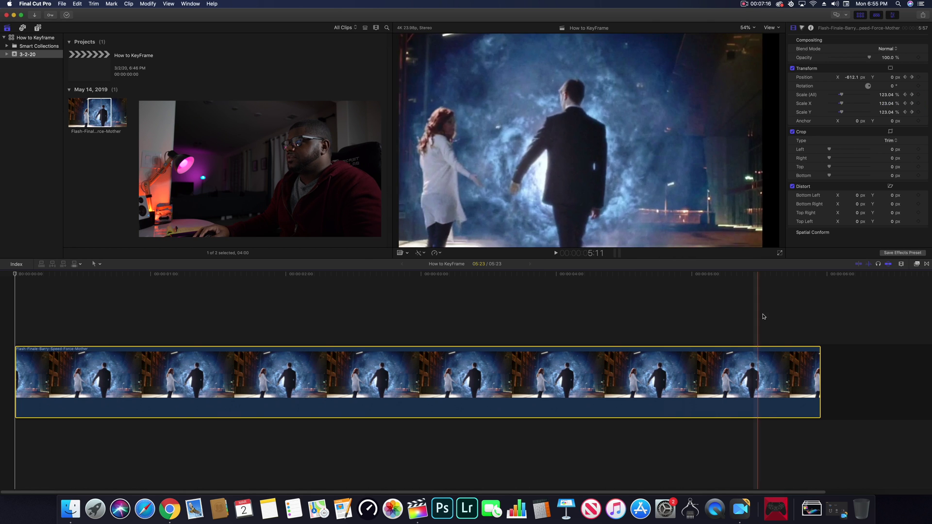
pyautogui.click(822, 272)
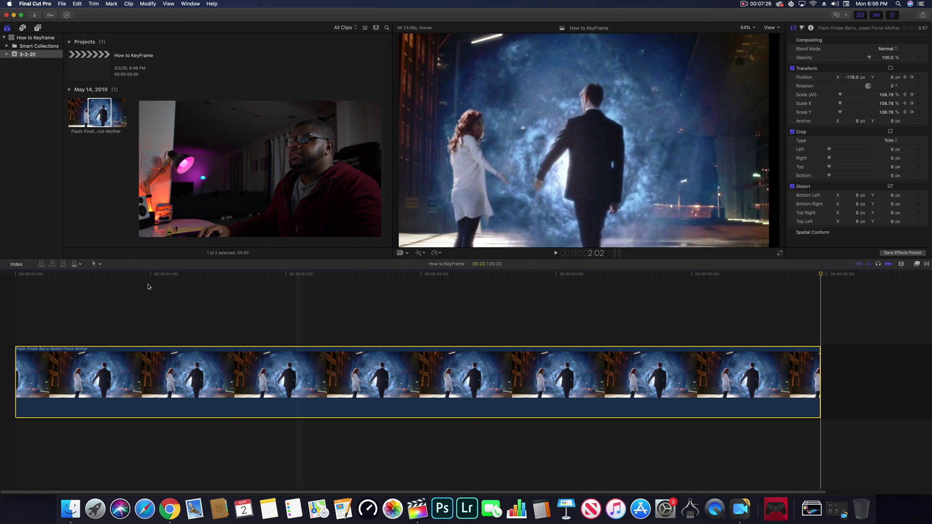
pyautogui.click(16, 276)
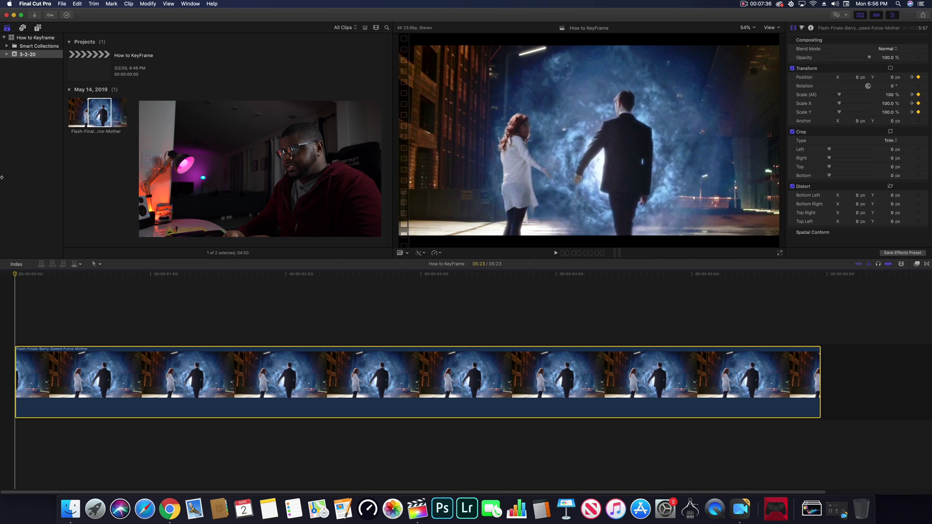
pyautogui.hotkey('ctrl', 'v')
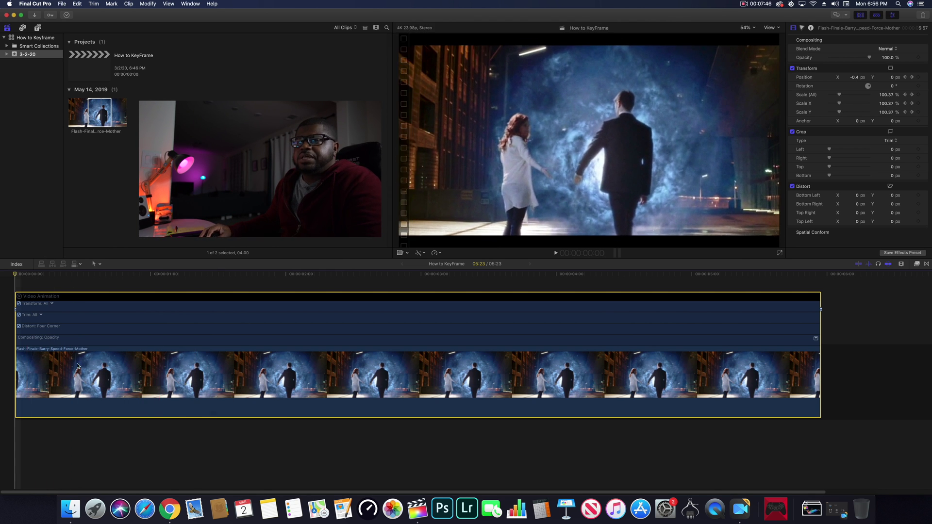
# - In the Transform: All row, move the ending keyframe to 01:00:03:13 and play the result
pyautogui.click(48, 305)
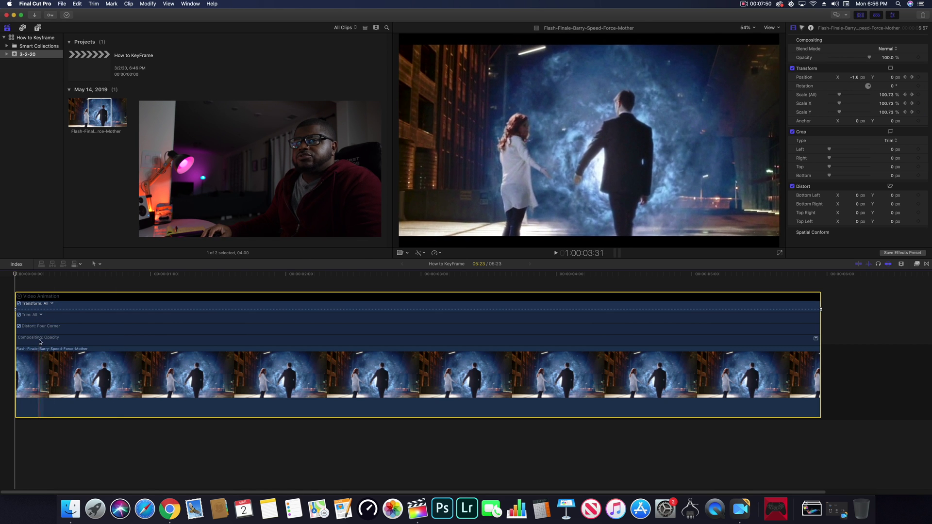
pyautogui.moveTo(17, 310)
pyautogui.mouseDown()
pyautogui.moveTo(209, 303)
pyautogui.moveTo(17, 309)
pyautogui.mouseUp()
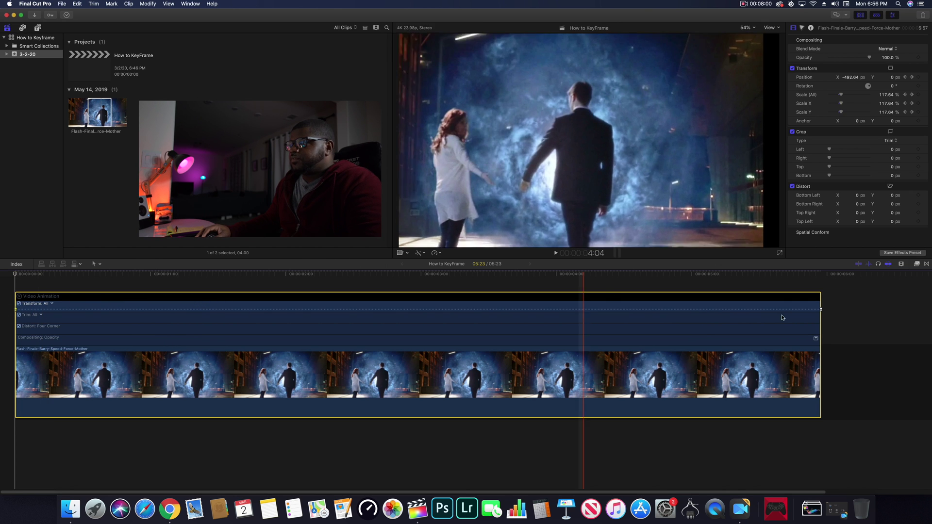
pyautogui.moveTo(821, 309)
pyautogui.mouseDown()
pyautogui.moveTo(834, 311)
pyautogui.moveTo(821, 309)
pyautogui.mouseUp()
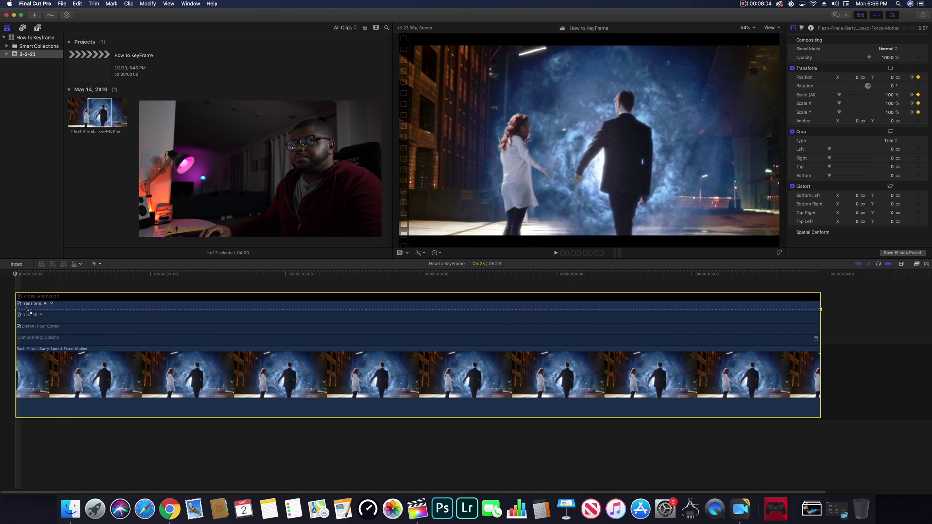
pyautogui.moveTo(821, 310); pyautogui.dragTo(419, 315)
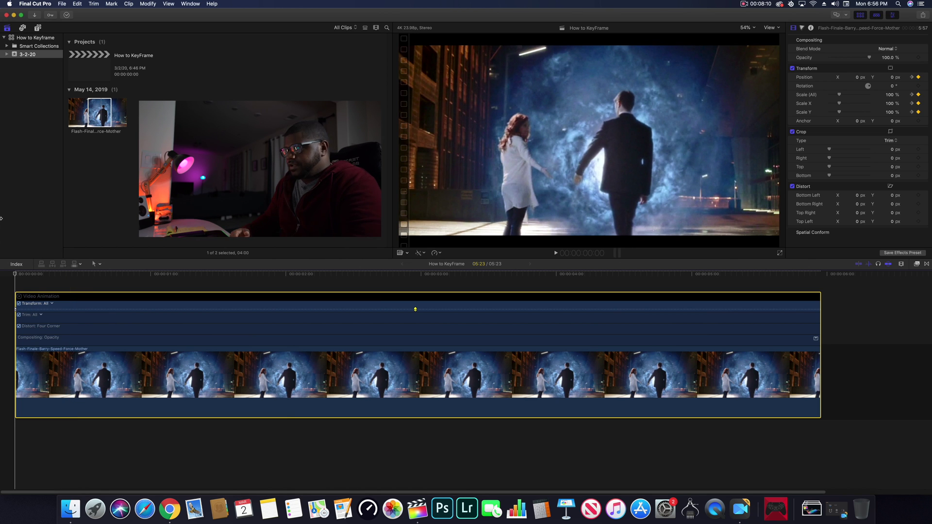
pyautogui.press('space')
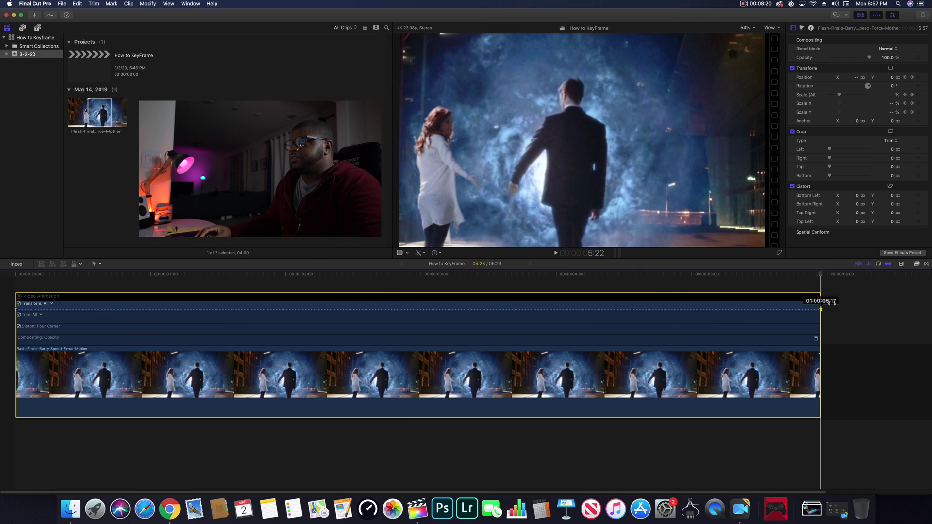
# - Nudge the first Transform keyframe right, then return it to the clip's very start
pyautogui.press('Home')
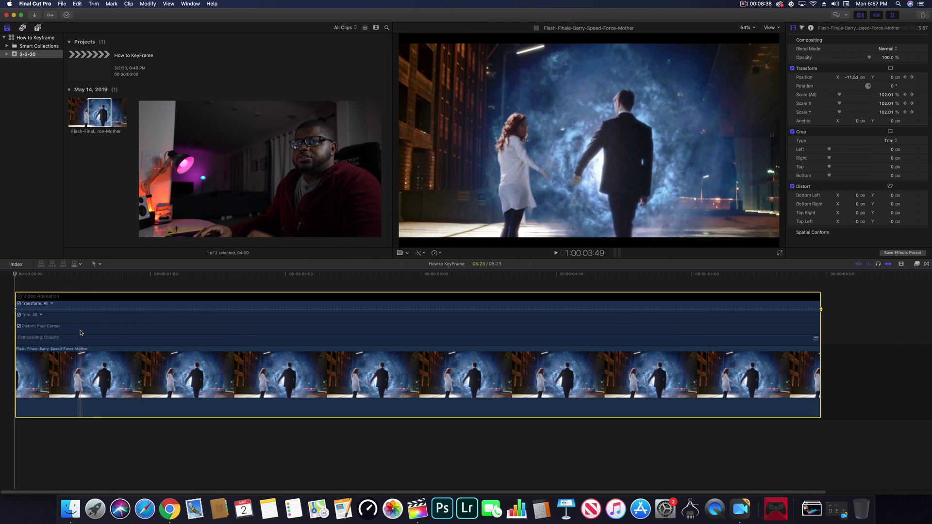
pyautogui.moveTo(17, 310)
pyautogui.mouseDown()
pyautogui.moveTo(38, 309)
pyautogui.moveTo(21, 310)
pyautogui.mouseUp()
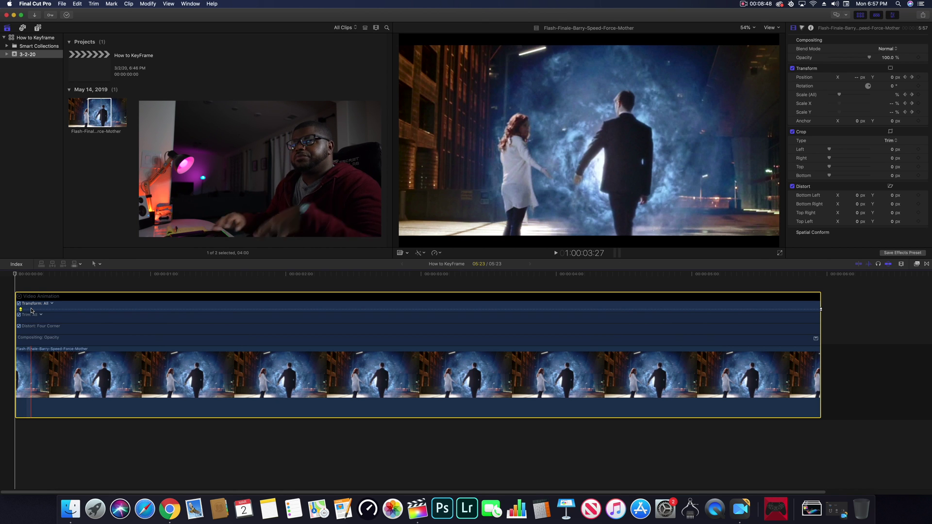
pyautogui.moveTo(21, 309); pyautogui.dragTo(2, 313)
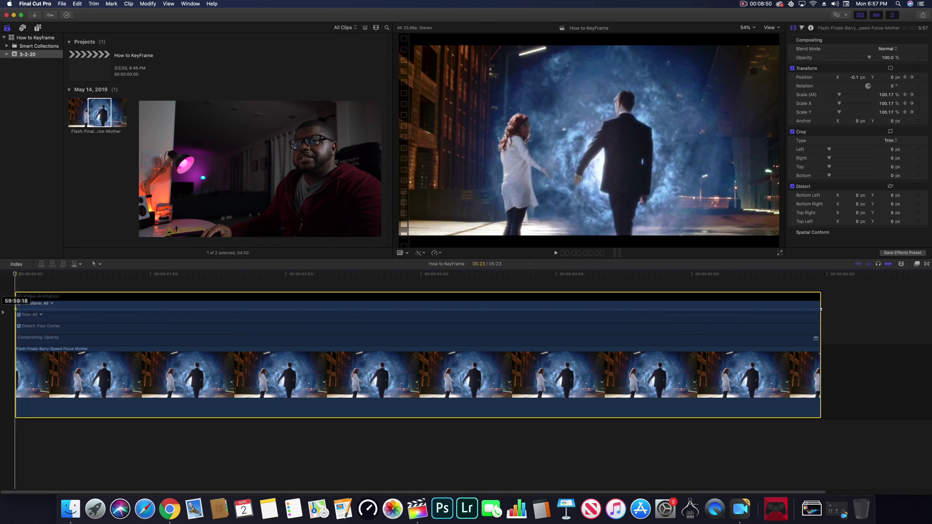